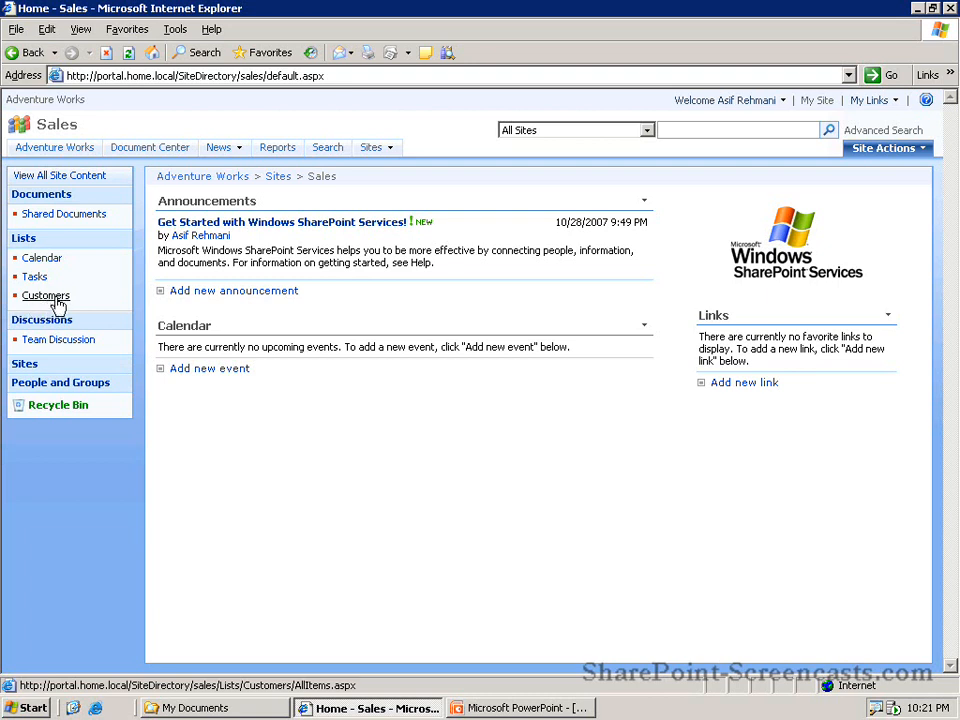
View the Customers list on the Sales site, and visit the IT site's home page
left_click(46, 296)
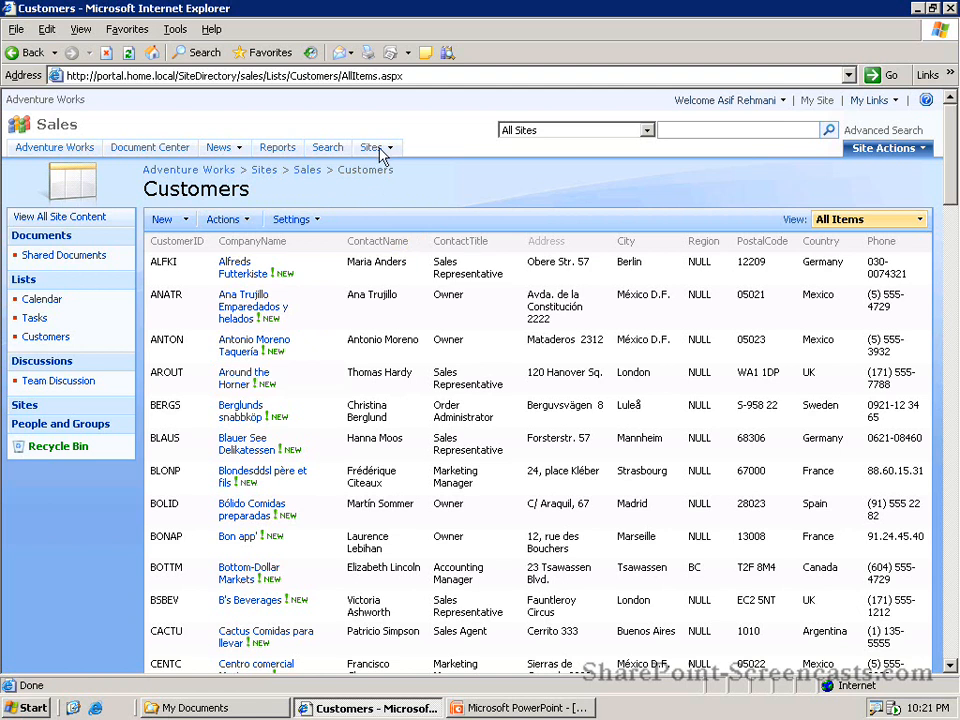
mouse_move(381, 155)
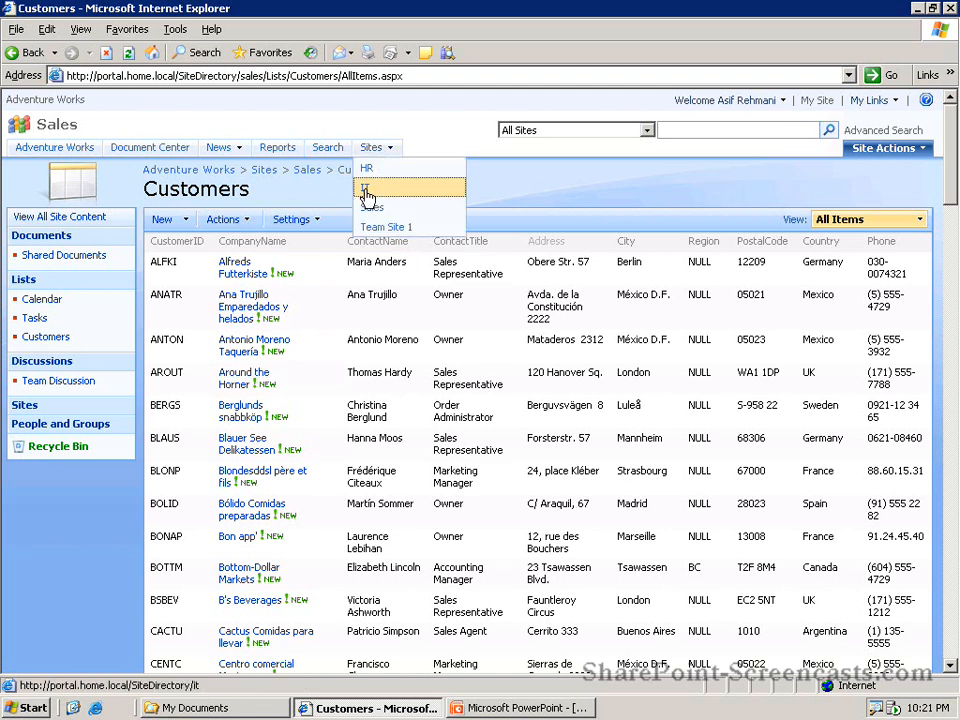
left_click(366, 192)
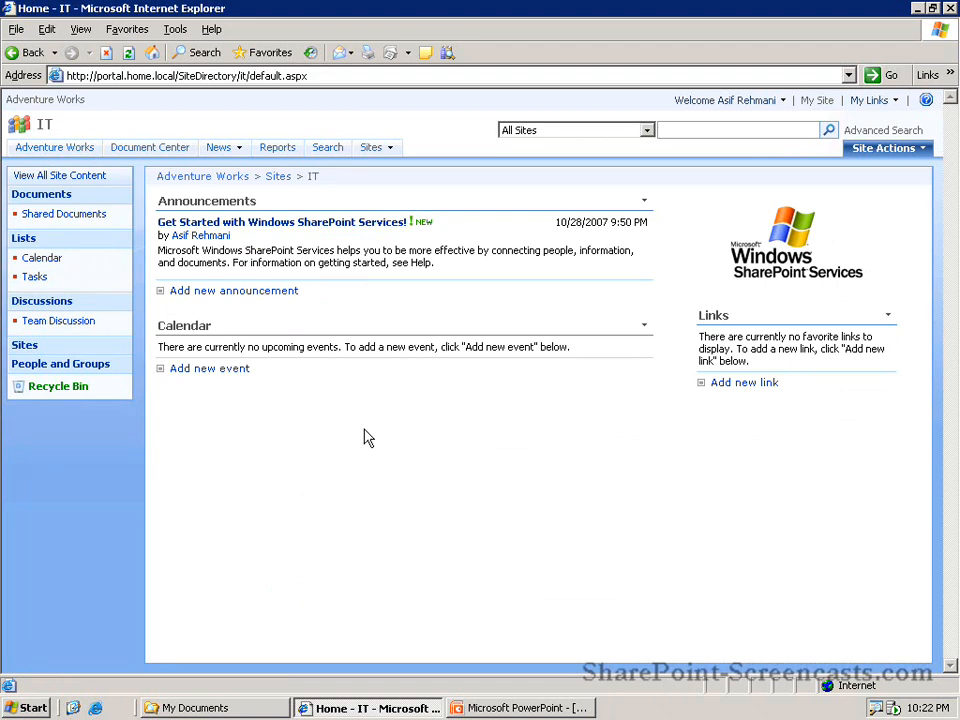
Return to the Sales site's Customers list and begin saving it as a list template from its list settings
mouse_move(388, 152)
left_click(375, 208)
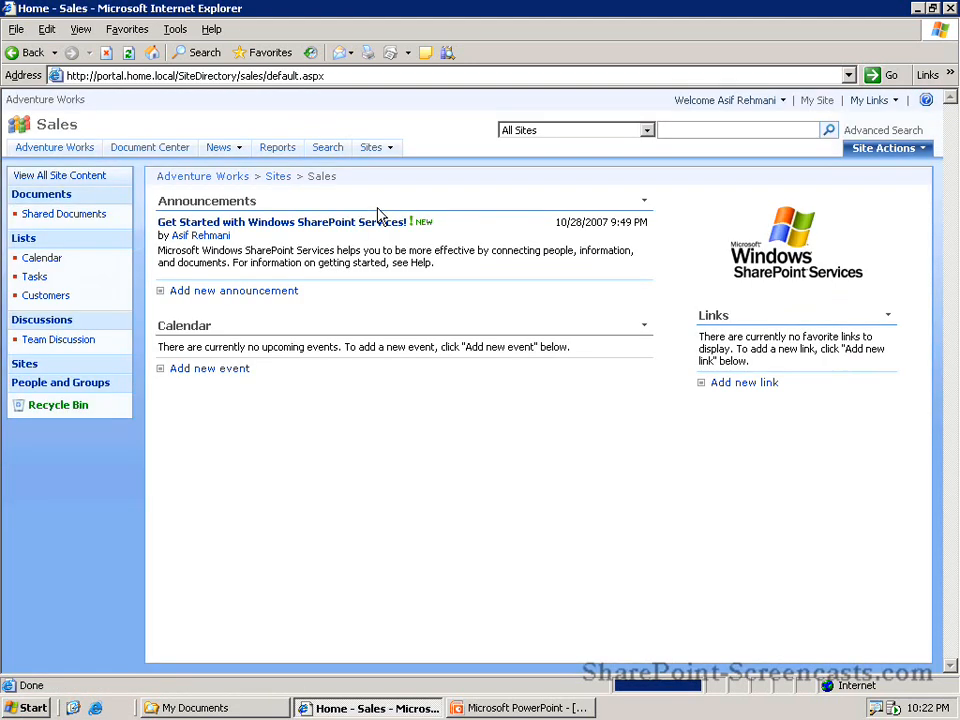
left_click(50, 297)
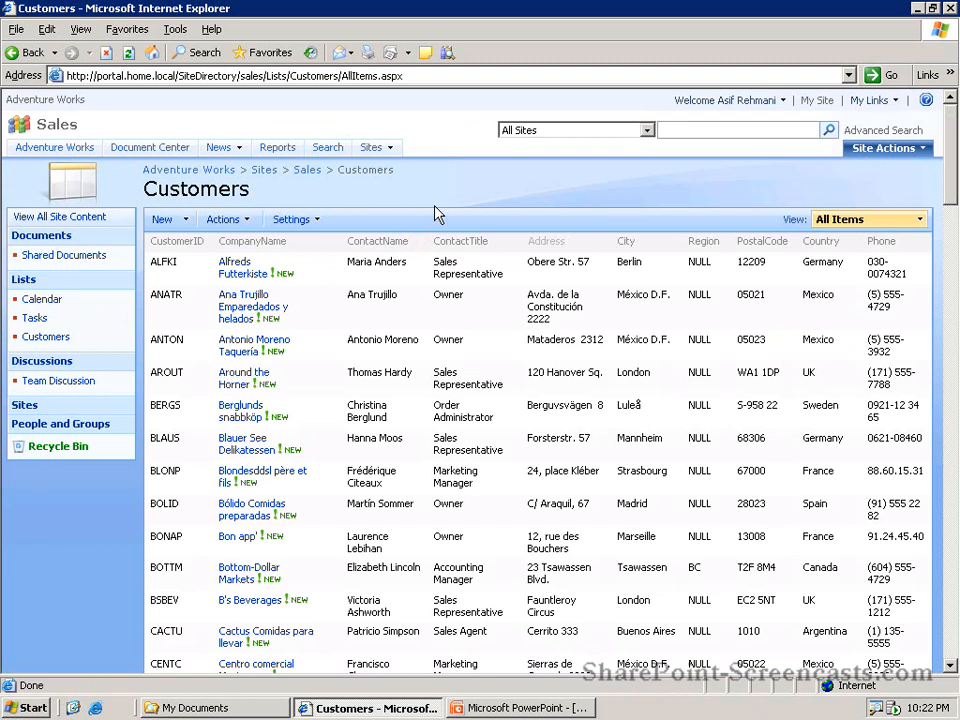
left_click(301, 228)
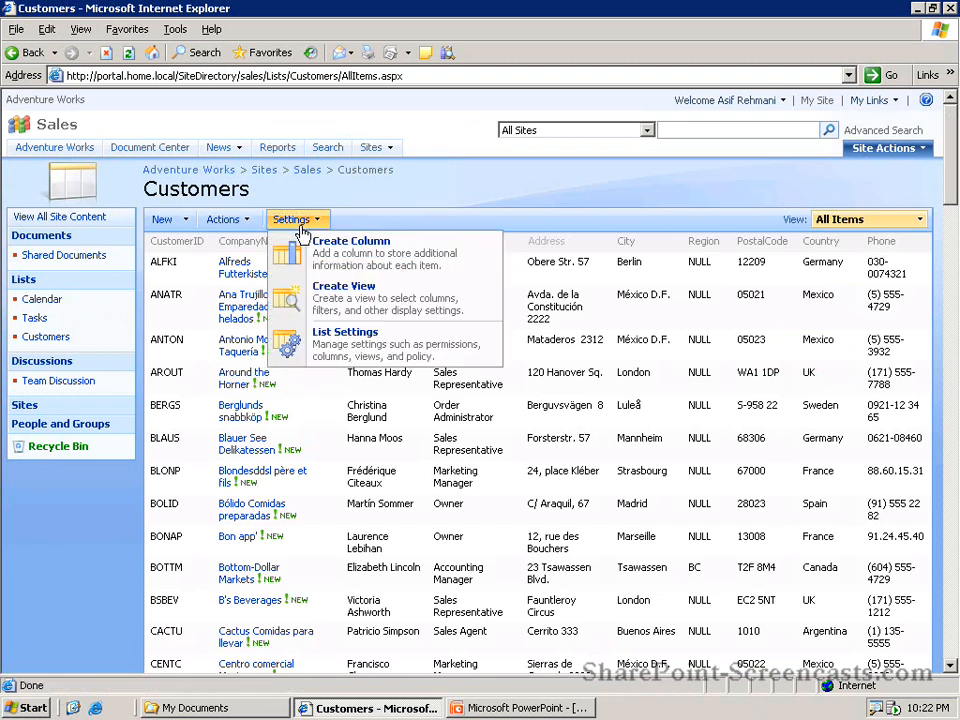
left_click(340, 343)
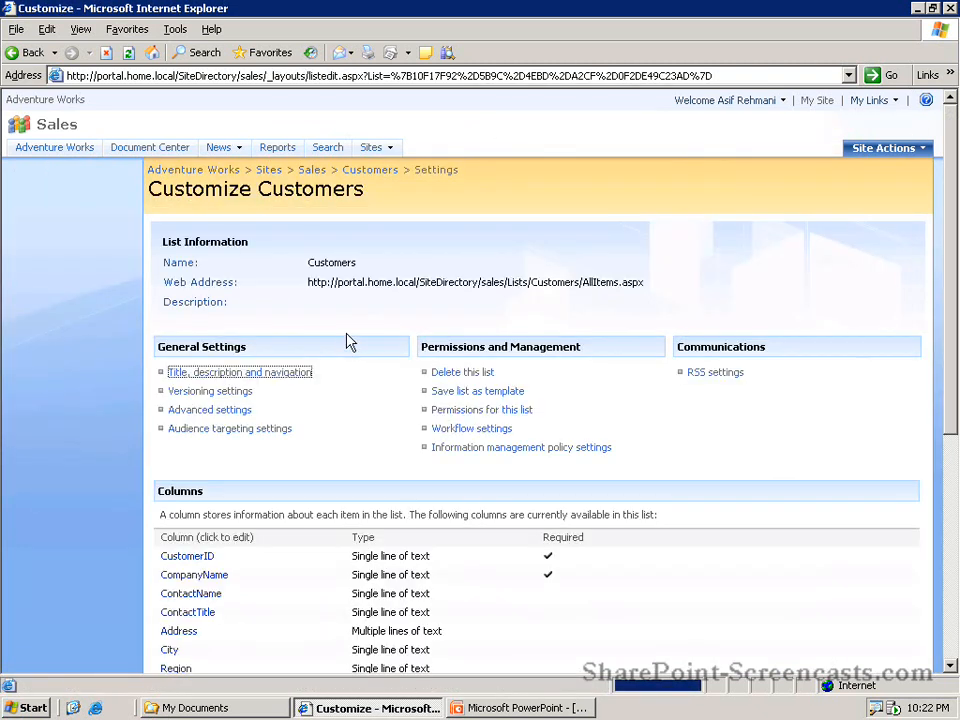
left_click(508, 395)
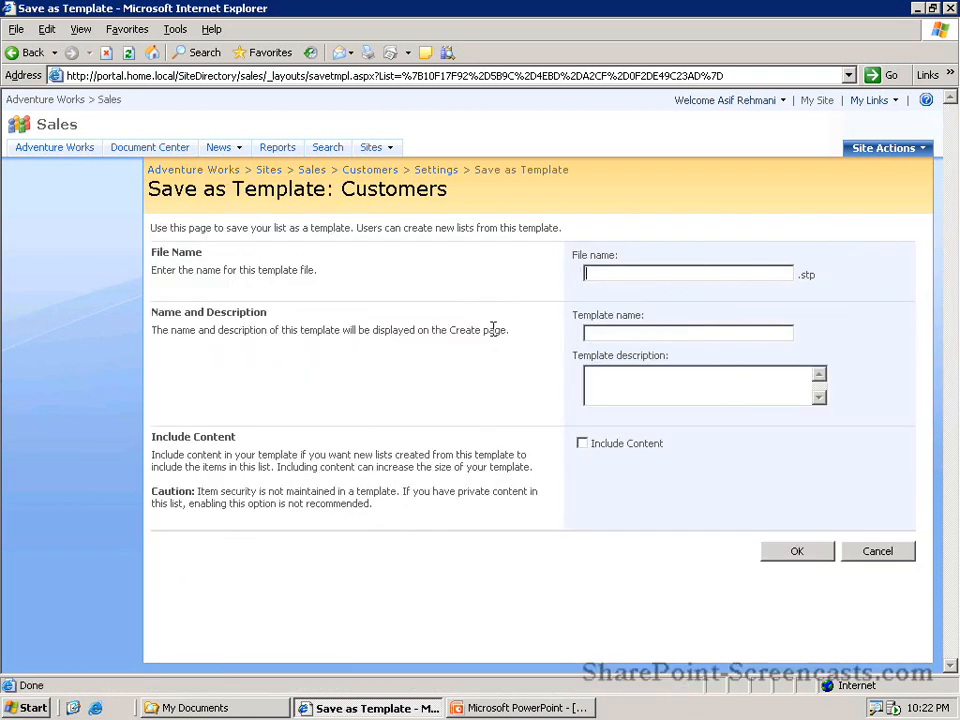
Save the list template with file name and template name Customers, content included, and return to the list settings
type("Customers")
key("Tab")
type("Customers")
key("Tab")
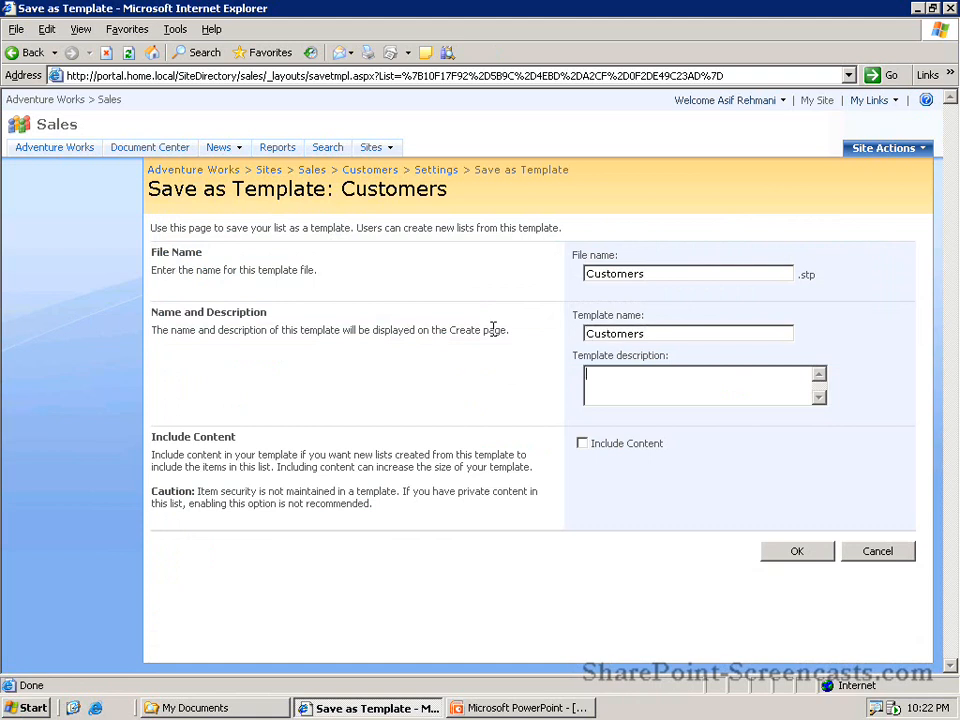
key("Tab")
key("space")
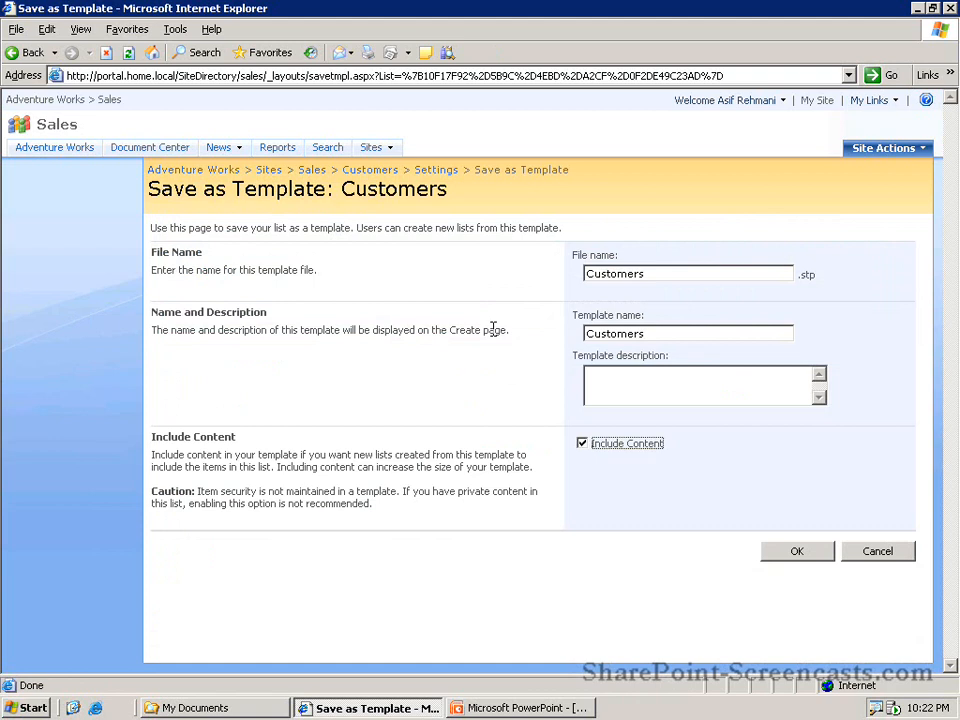
left_click(583, 443)
left_click(583, 443)
left_click(789, 551)
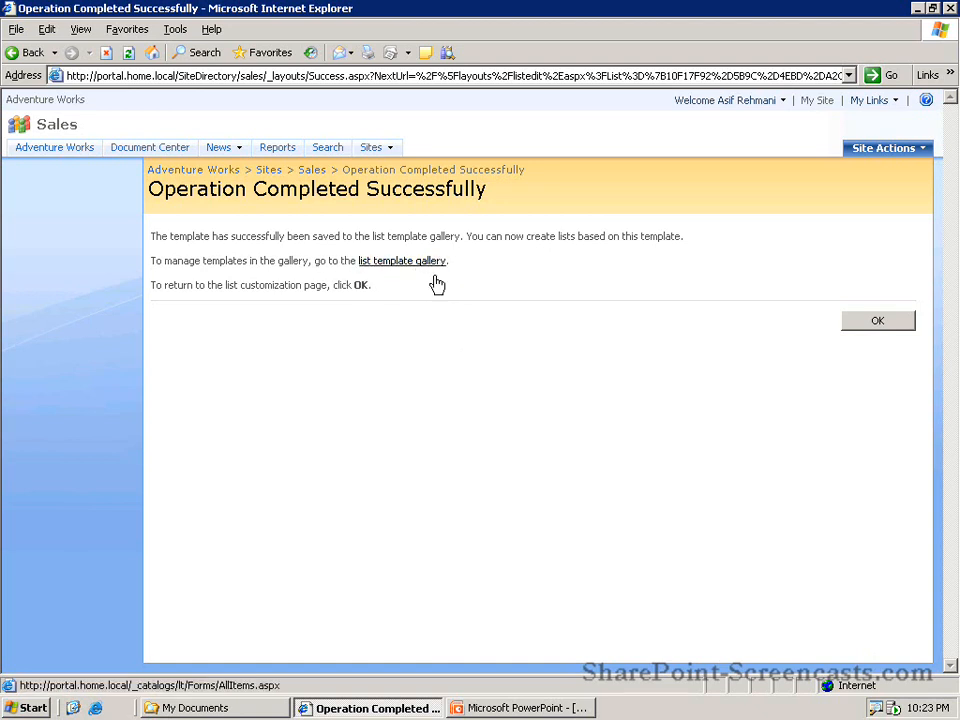
left_click(869, 327)
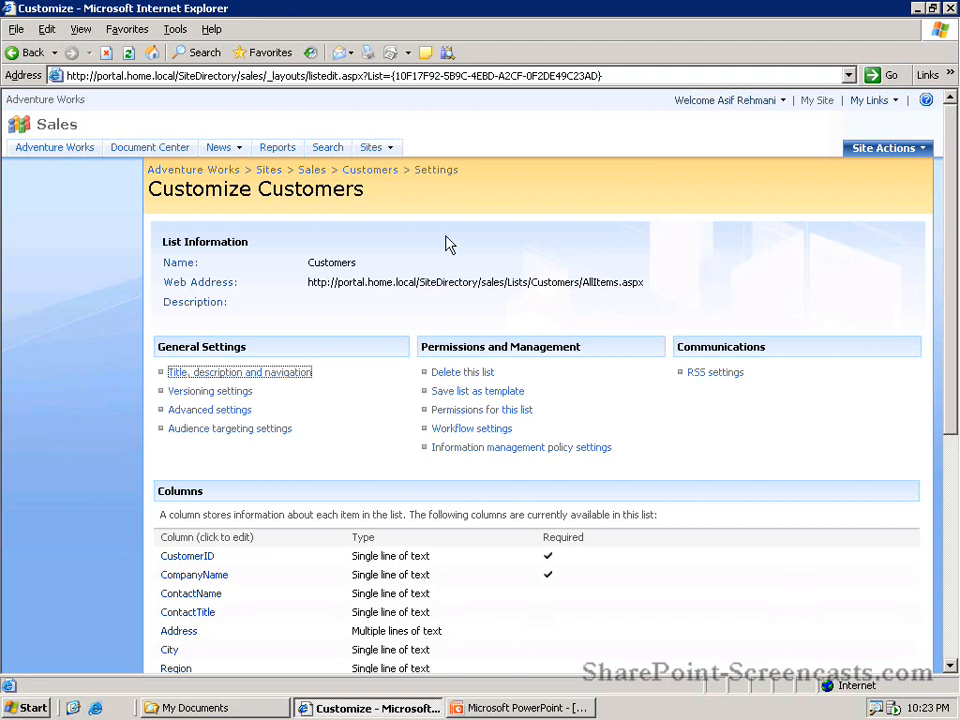
View the list template gallery in the top-level Adventure Works site's settings
left_click(406, 208)
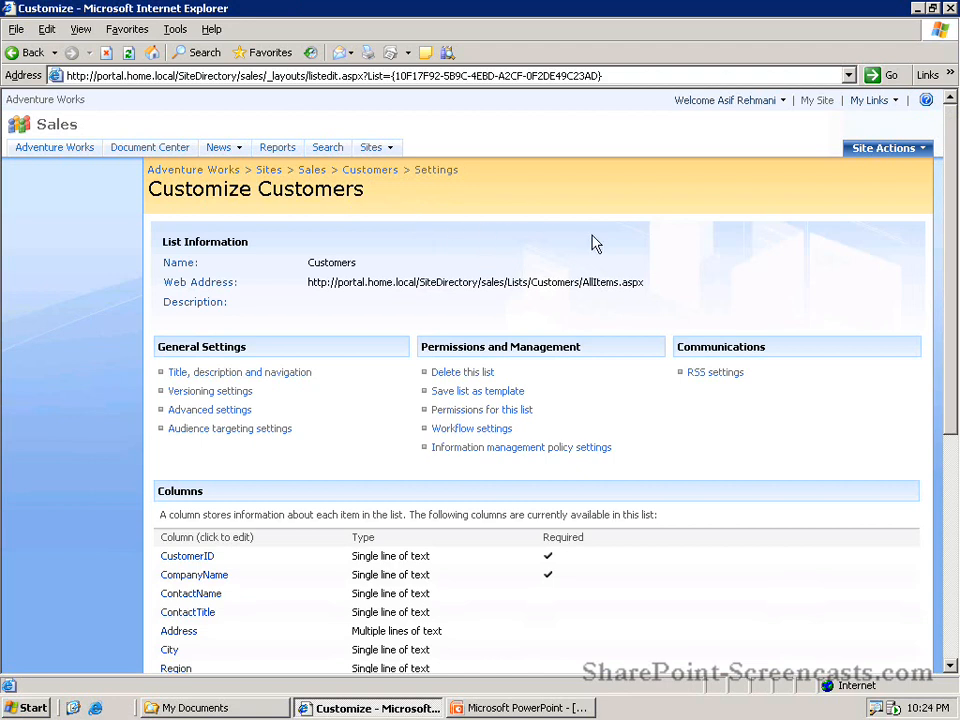
left_click(886, 158)
left_click(837, 222)
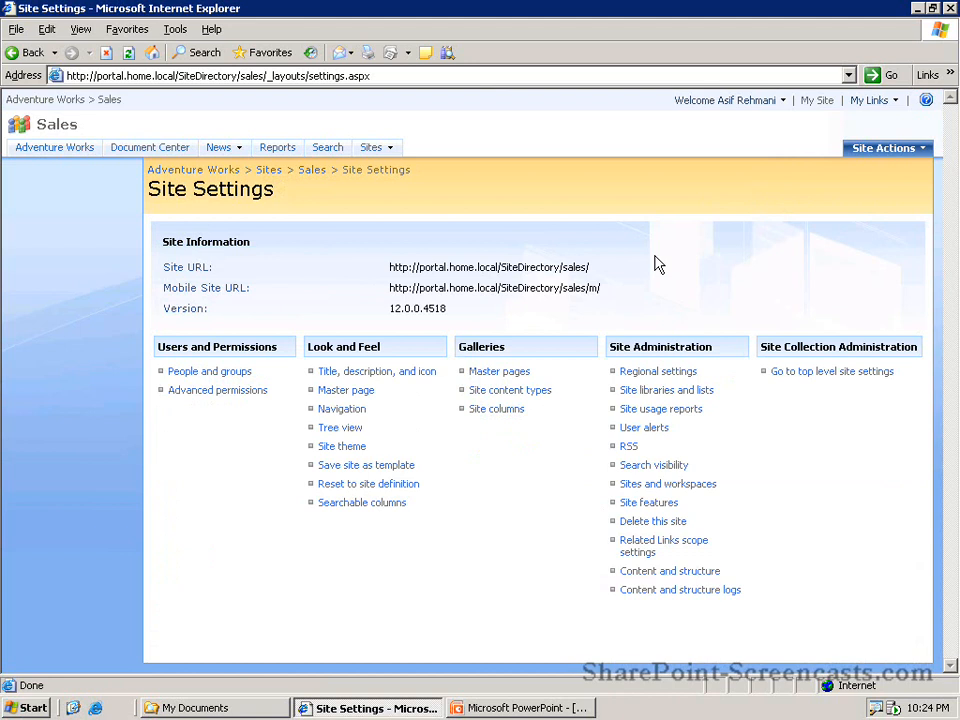
left_click(846, 377)
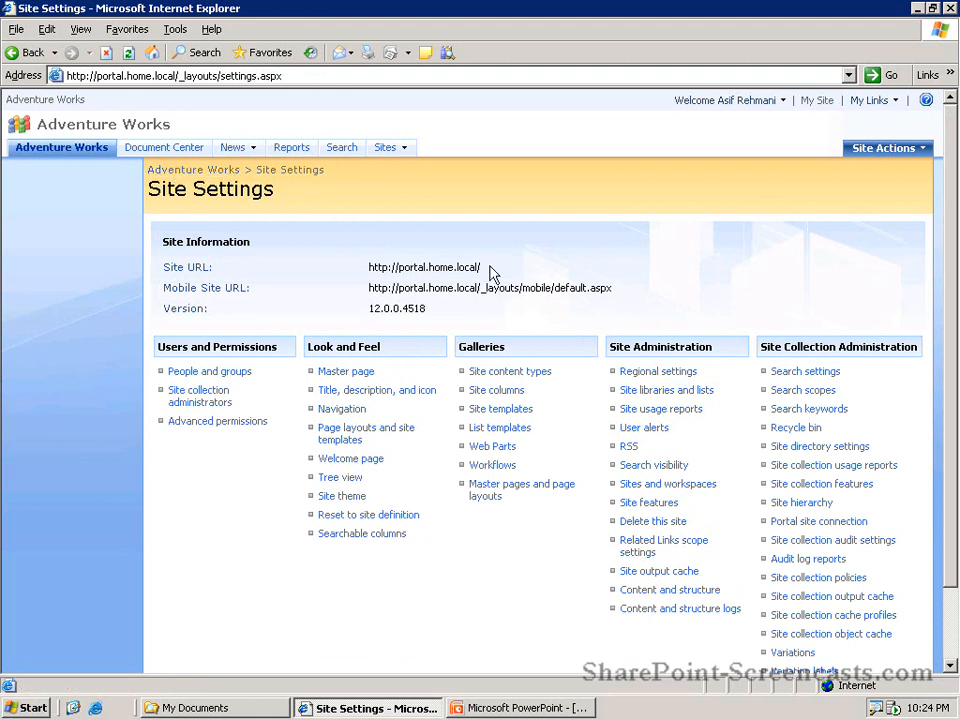
left_click(505, 429)
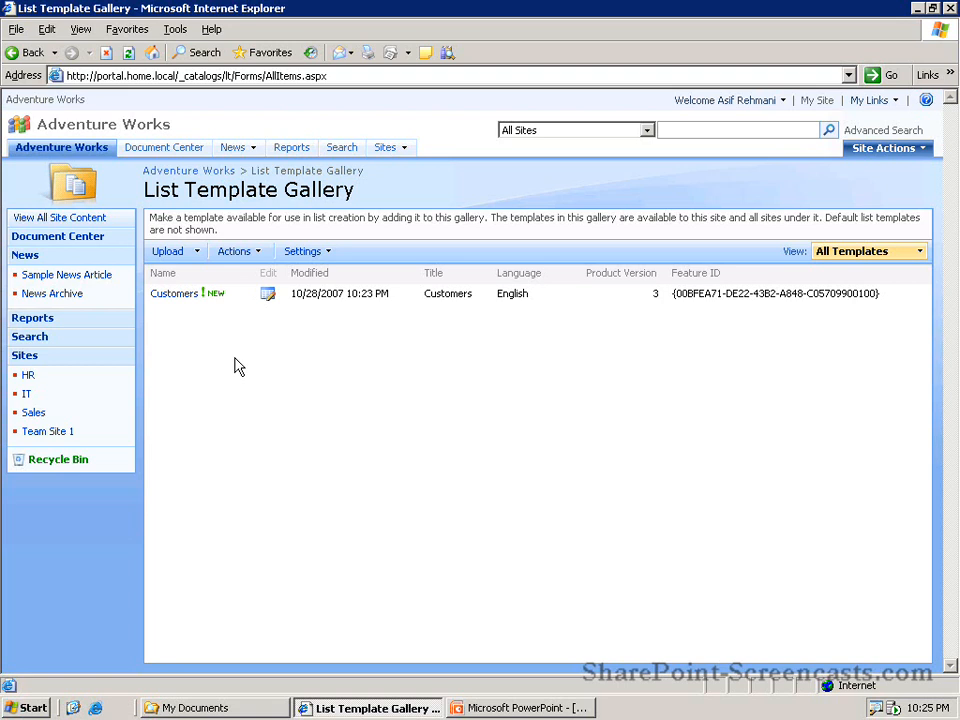
Revisit the save-as-template page for the Sales site's Customers list
mouse_move(391, 160)
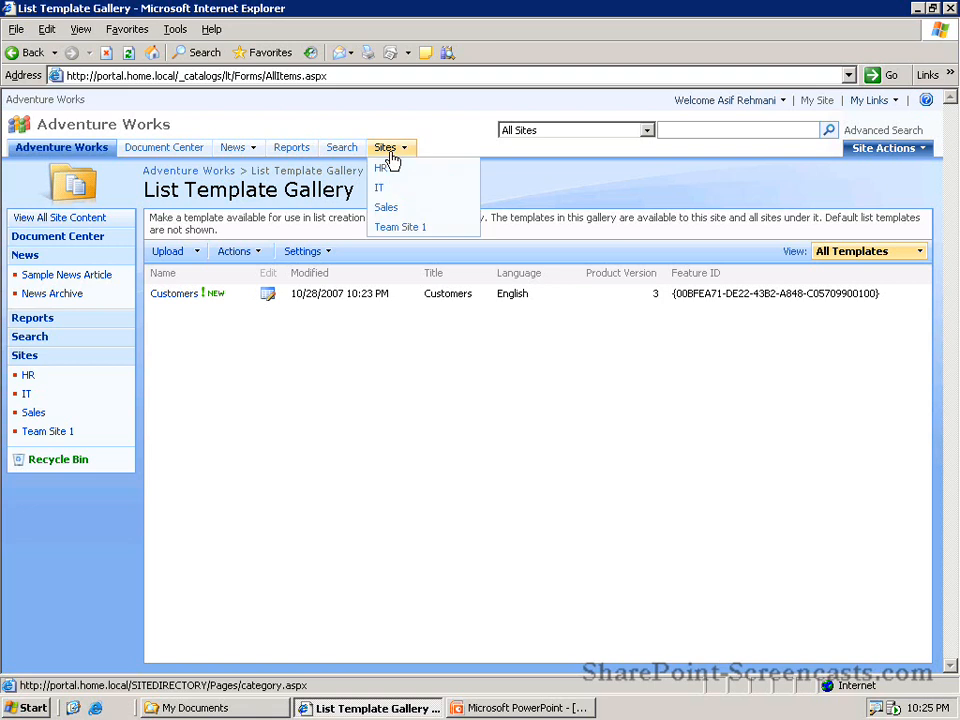
left_click(390, 209)
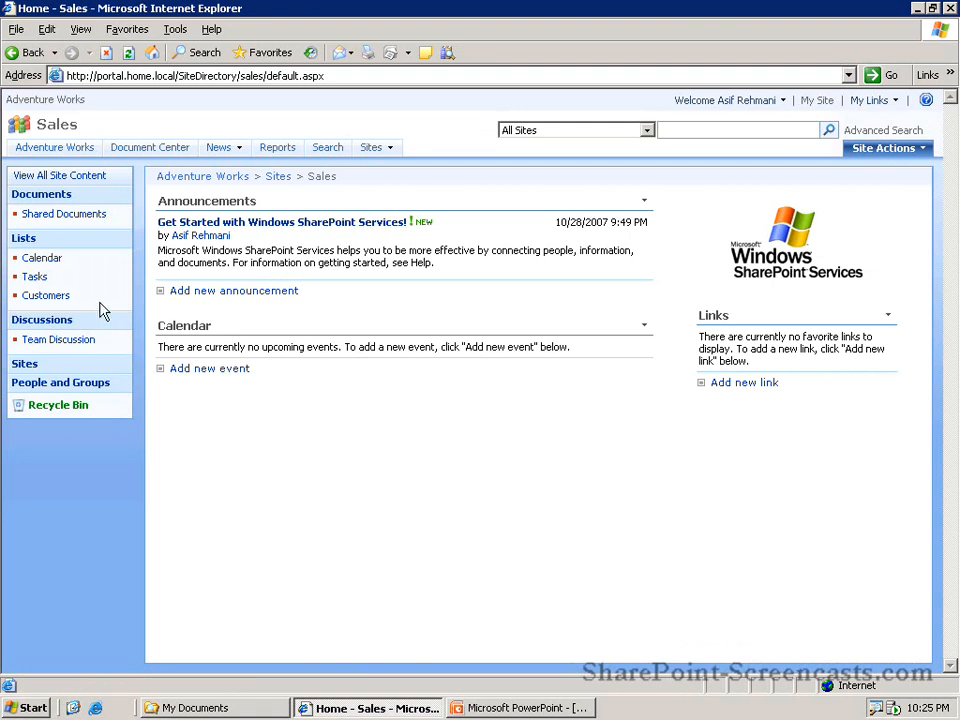
left_click(58, 297)
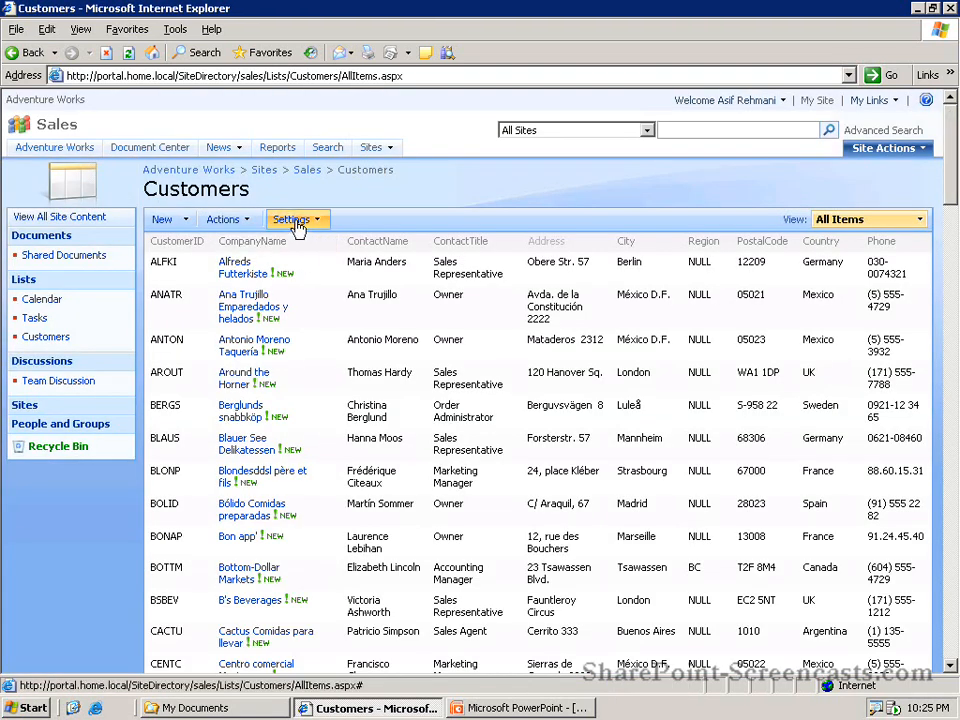
left_click(296, 221)
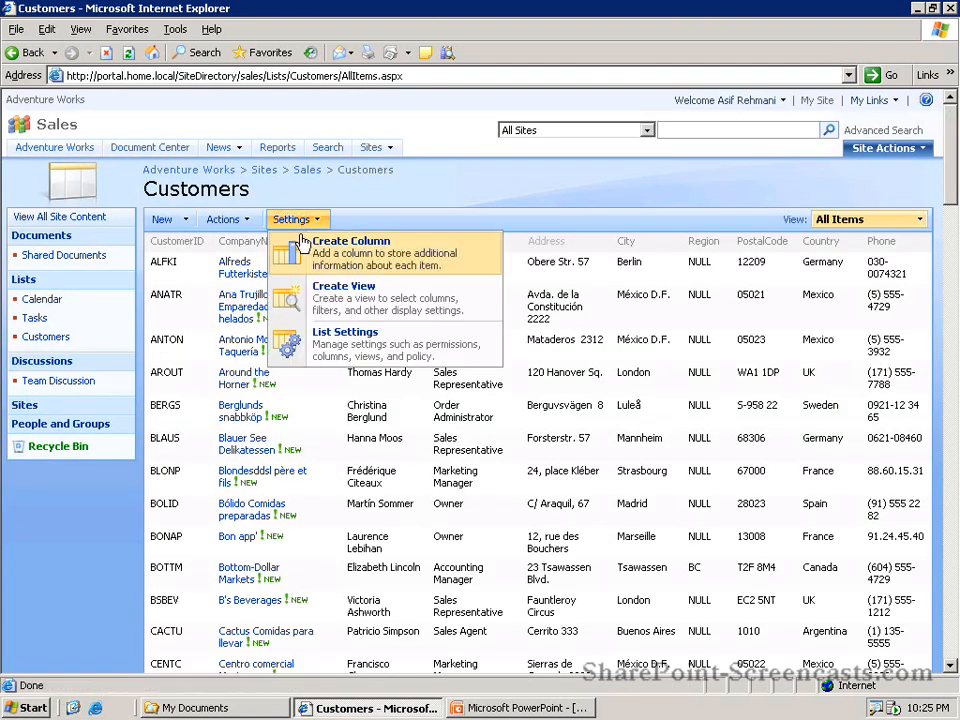
left_click(328, 340)
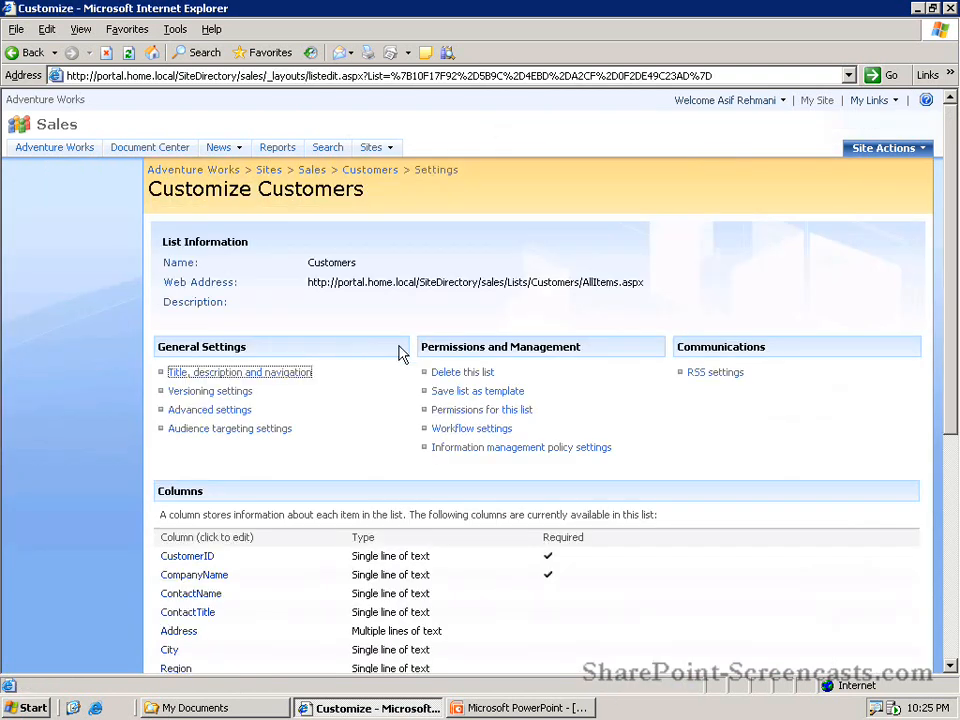
left_click(470, 394)
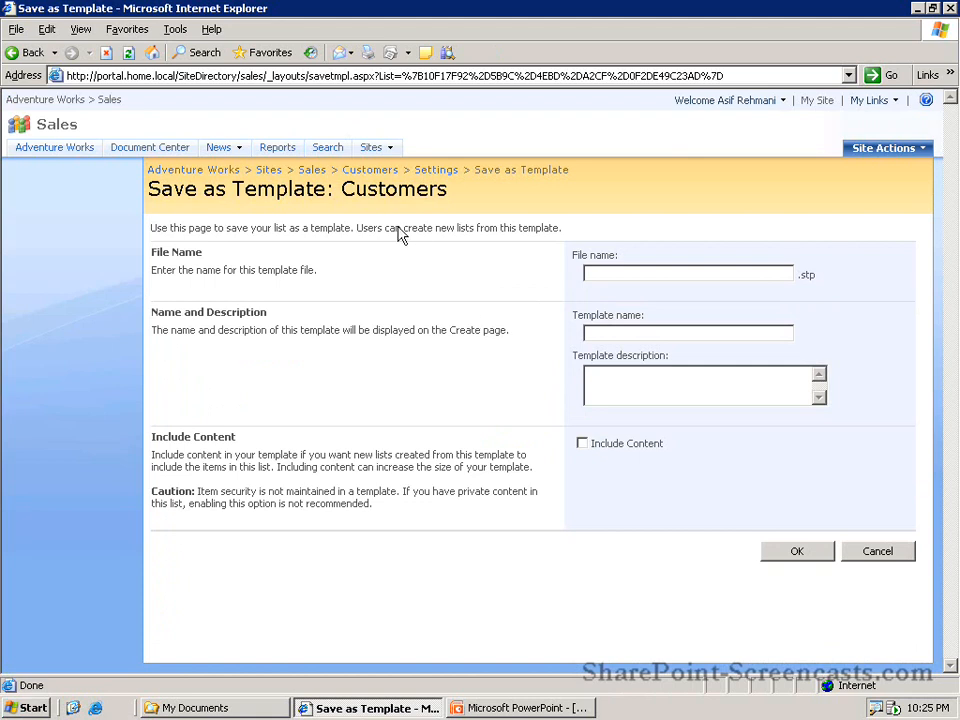
Create a list named Customers on the IT site from the Customers custom list template
mouse_move(376, 152)
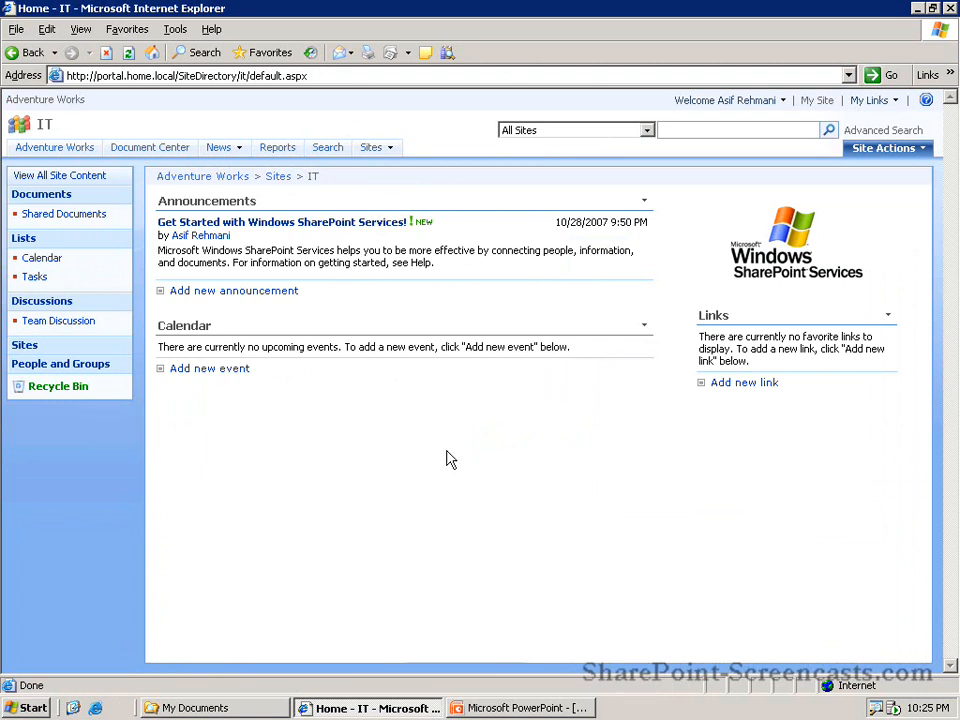
left_click(906, 156)
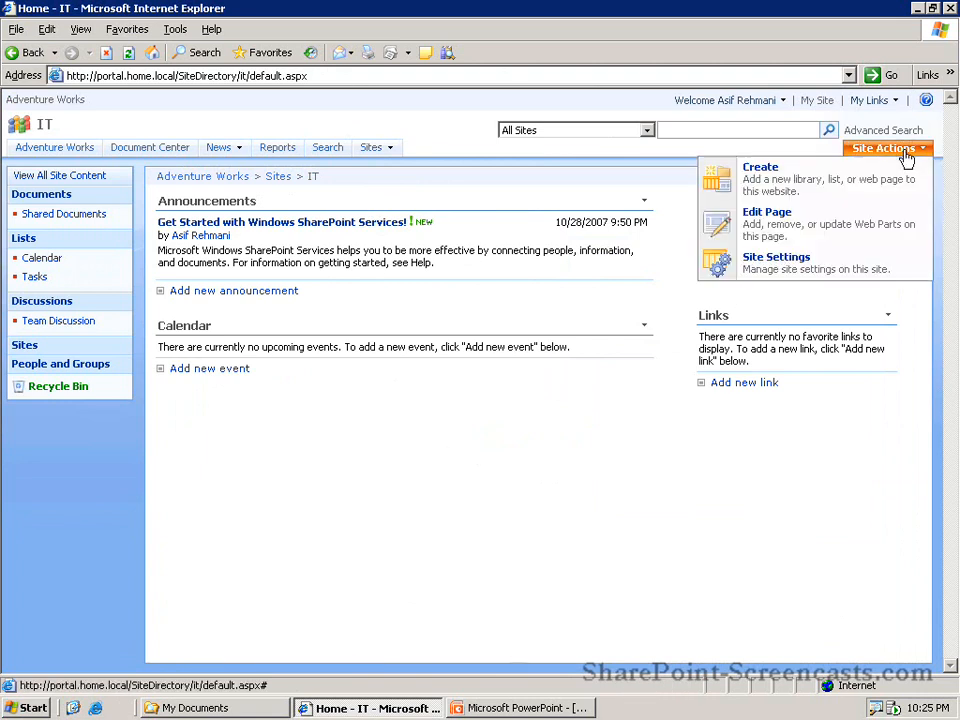
left_click(830, 184)
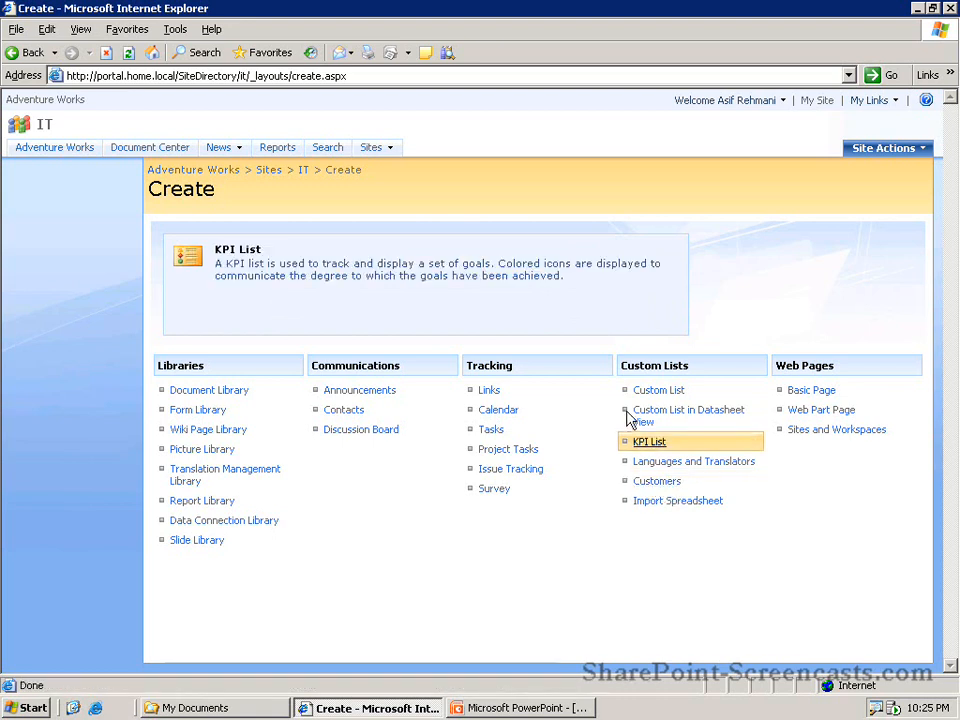
left_click(657, 481)
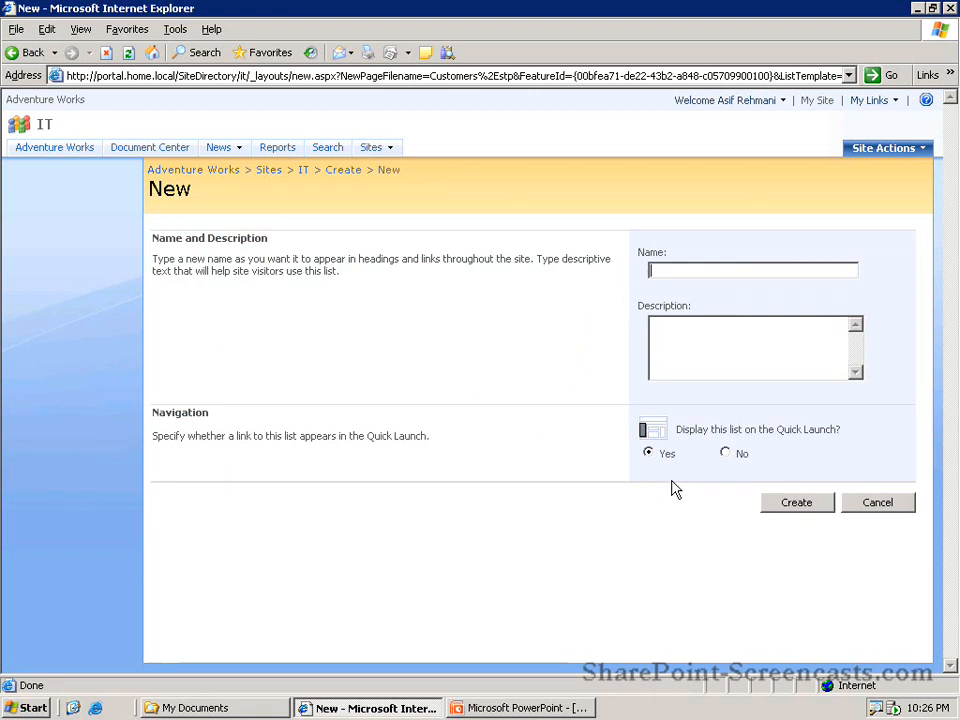
type("Customers")
left_click(800, 508)
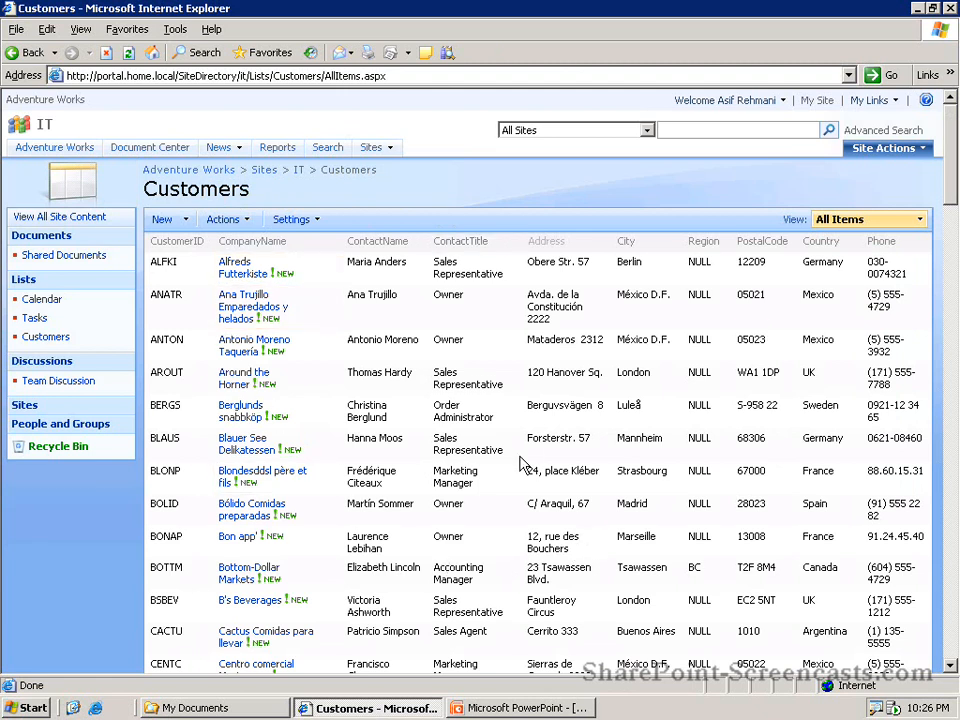
Add the Customers list web part to the Left zone of the IT home page, exit edit mode and look through the list
left_click(300, 177)
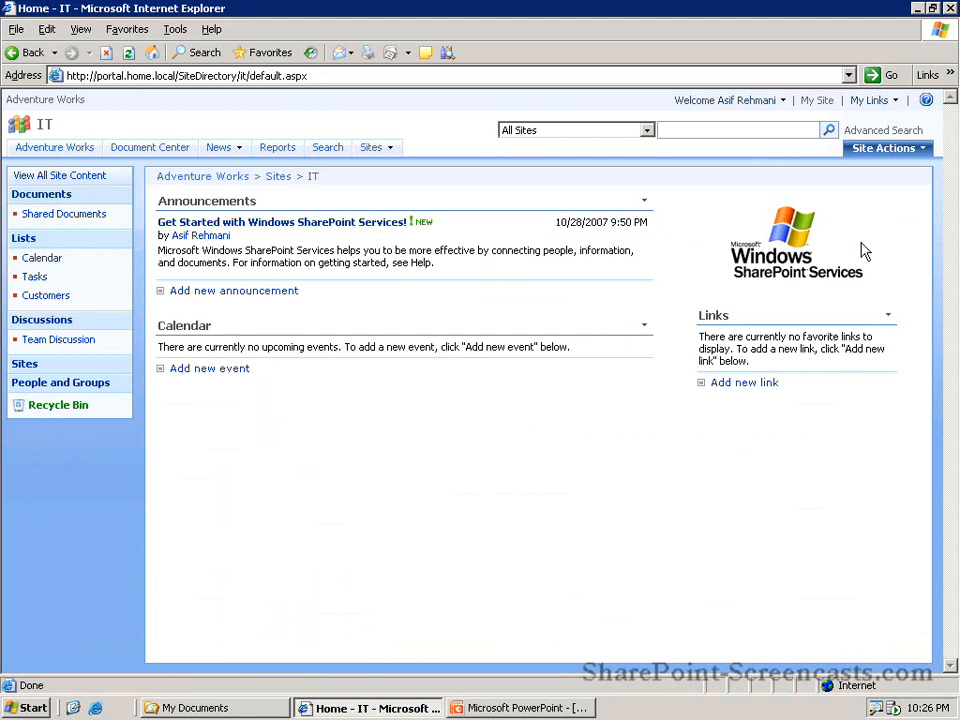
left_click(895, 149)
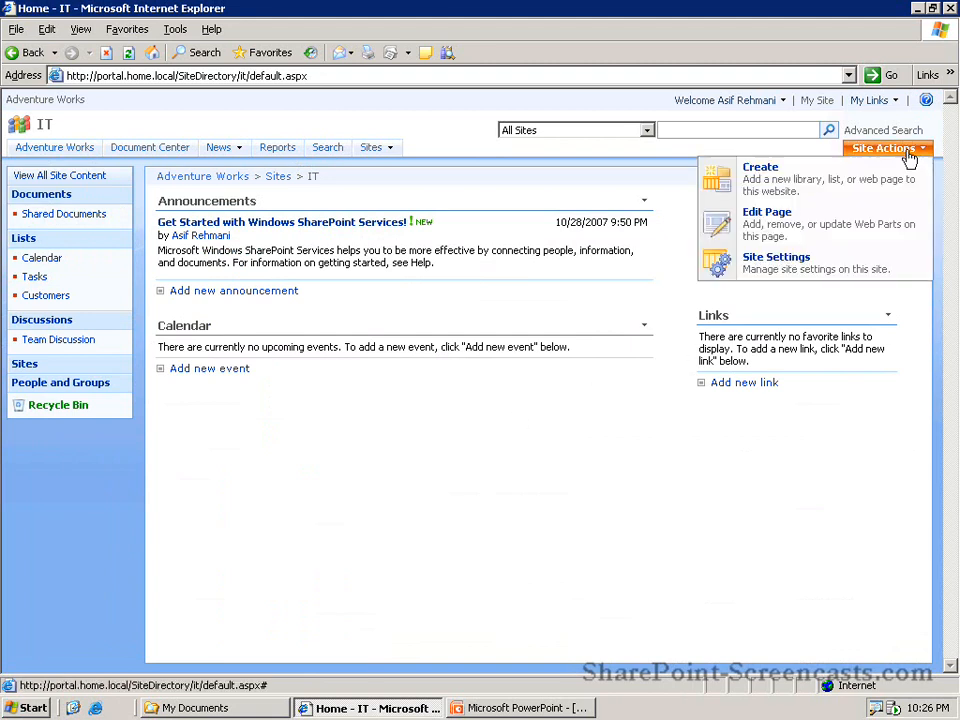
left_click(829, 223)
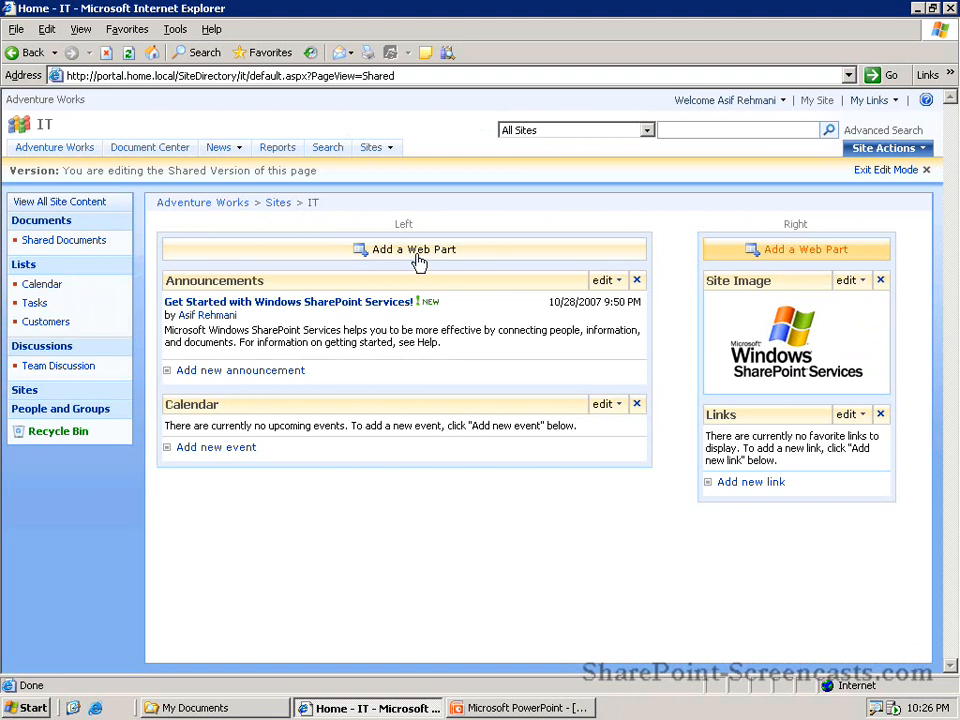
left_click(419, 255)
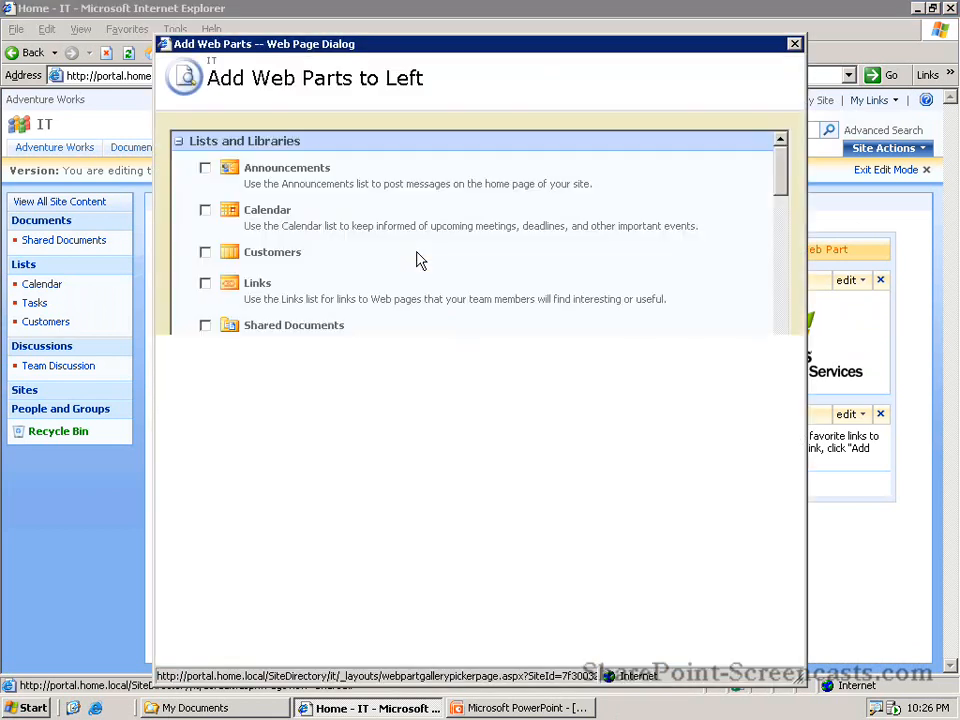
left_click(205, 252)
left_click(670, 645)
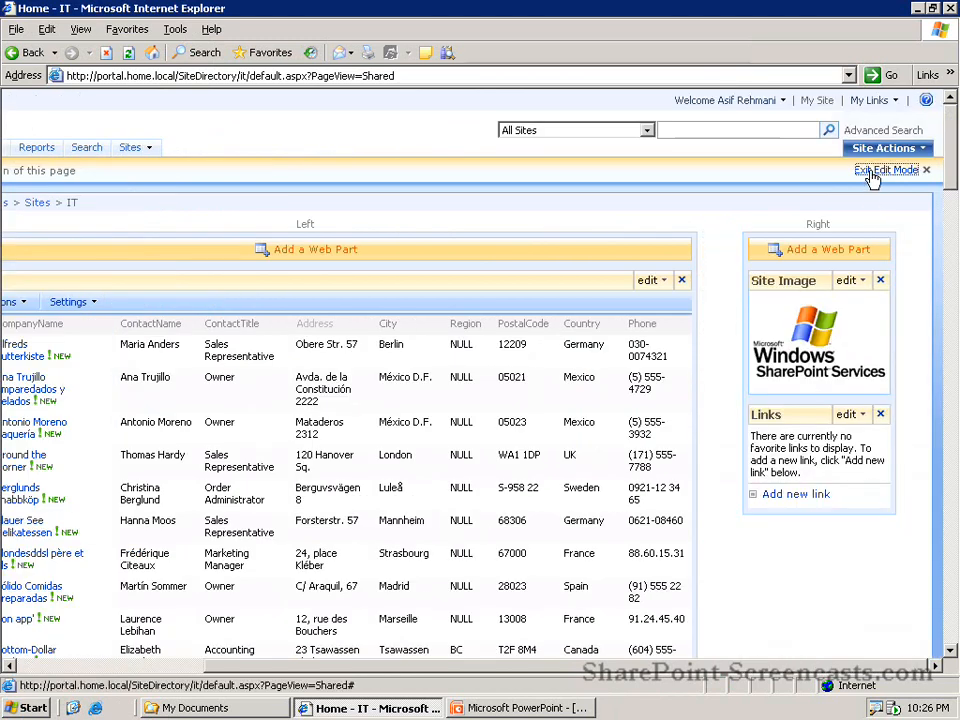
left_click(872, 172)
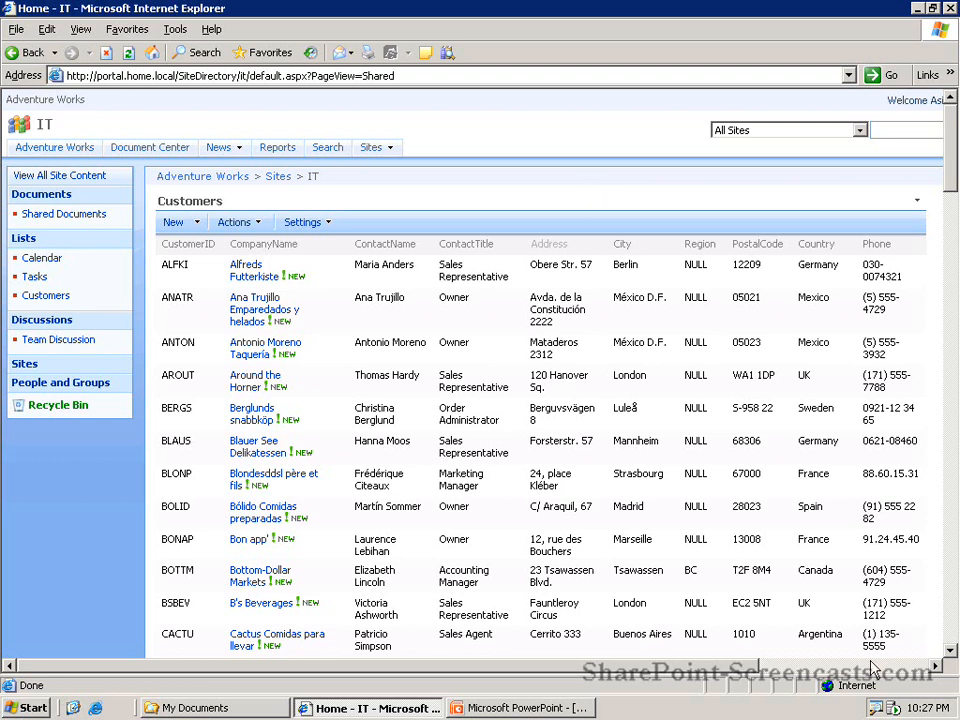
left_click(953, 627)
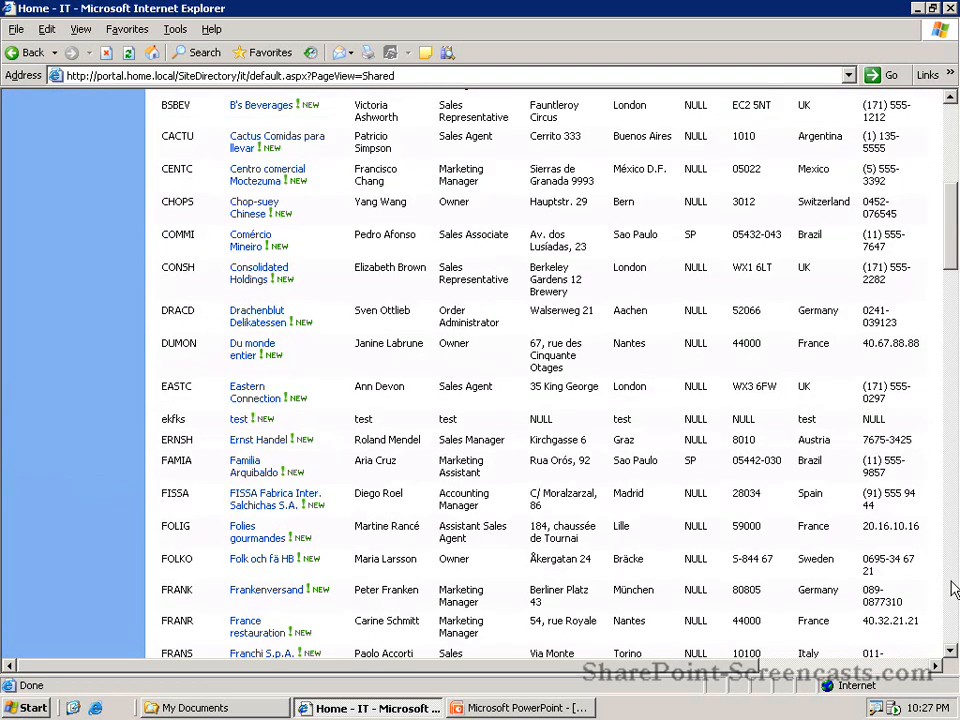
left_click(951, 143)
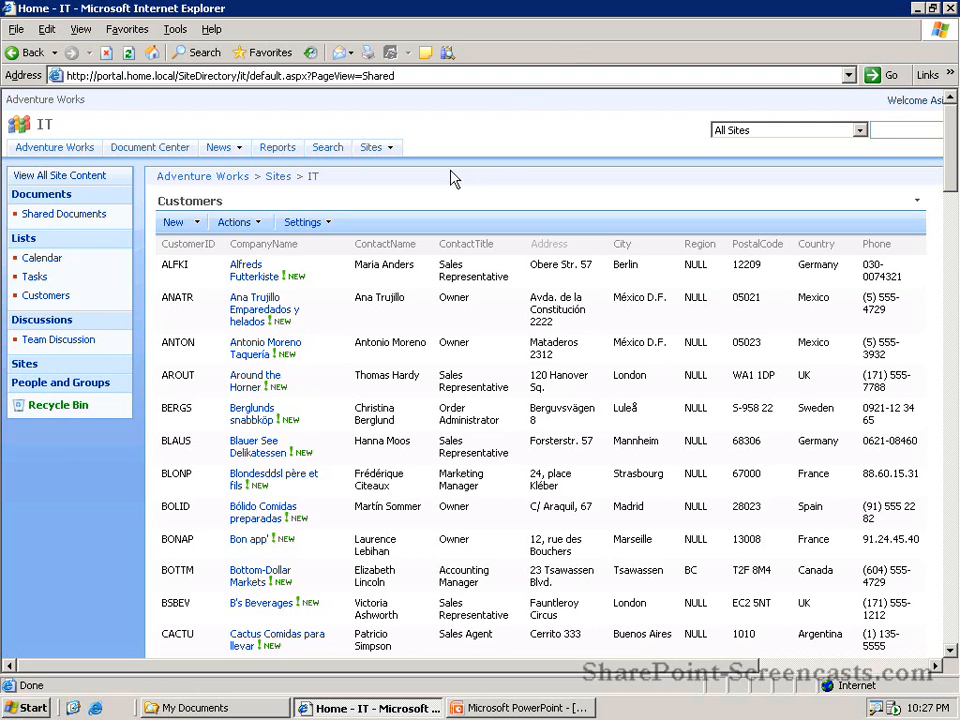
Start a new list on the HR site from the Customers custom list template
mouse_move(383, 152)
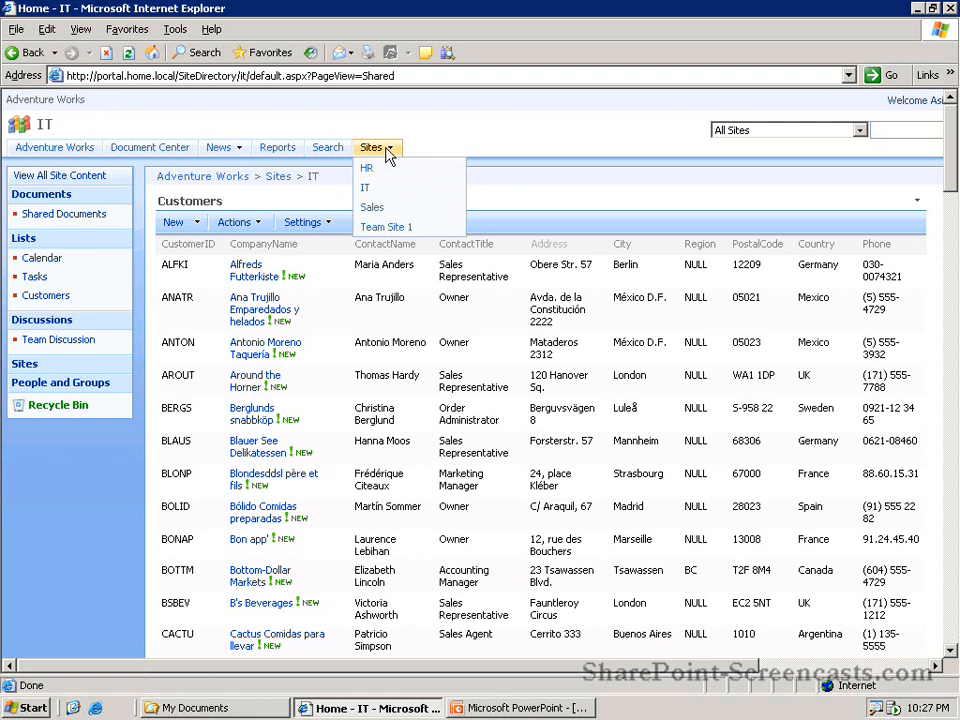
left_click(368, 171)
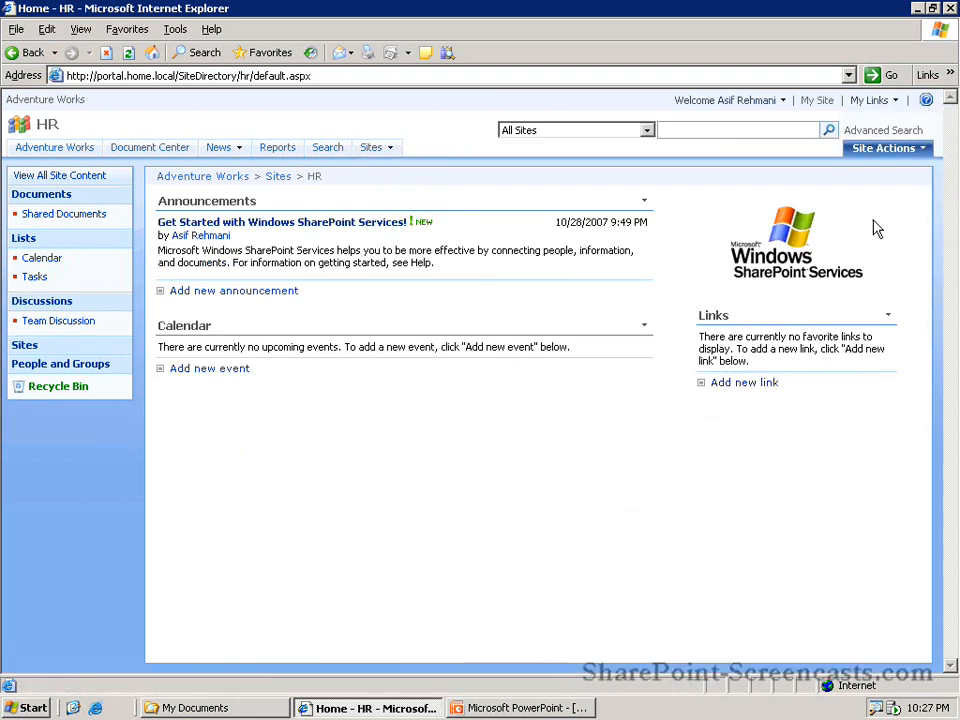
left_click(885, 156)
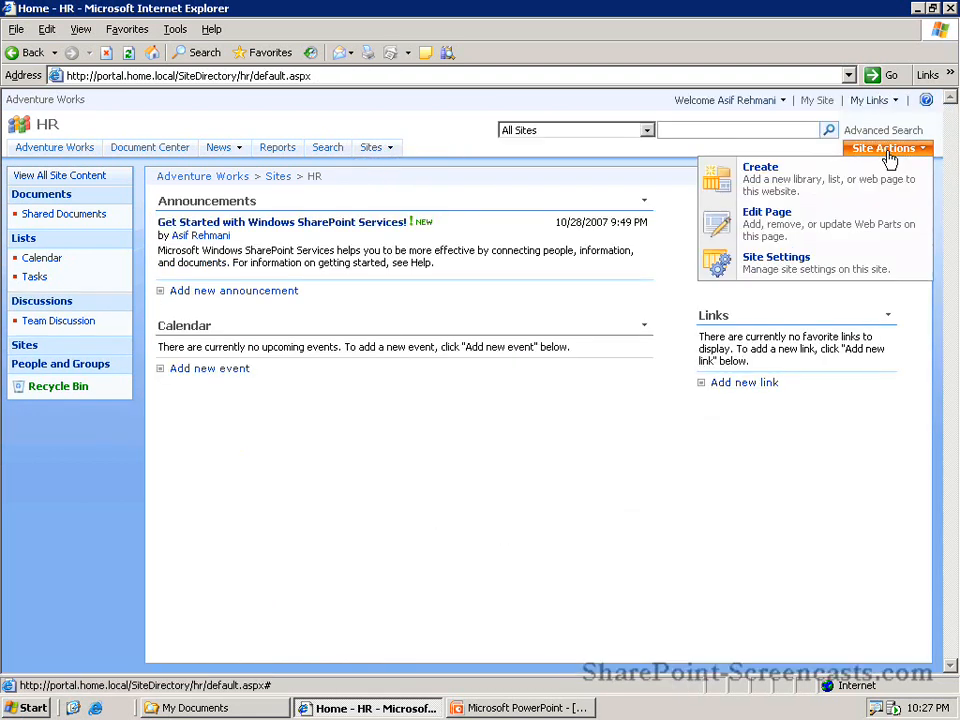
left_click(808, 188)
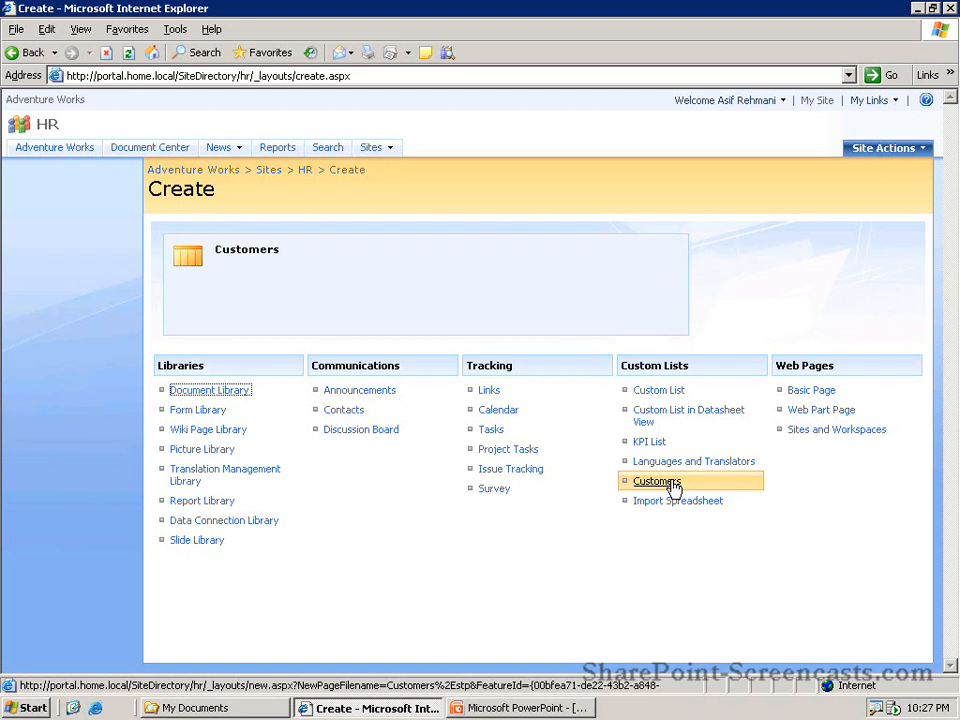
left_click(673, 487)
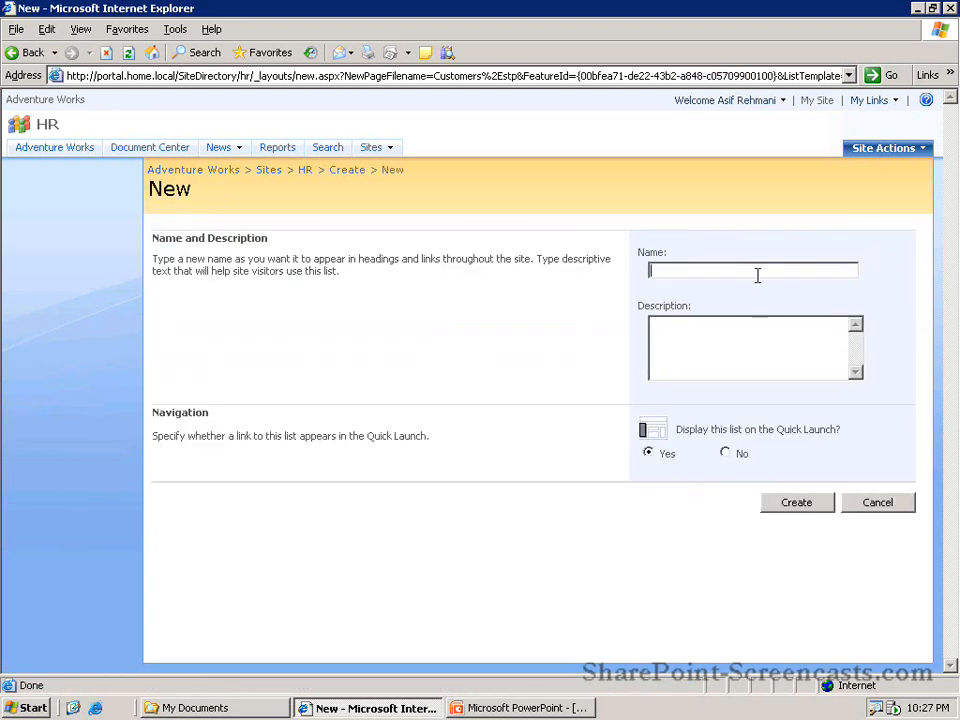